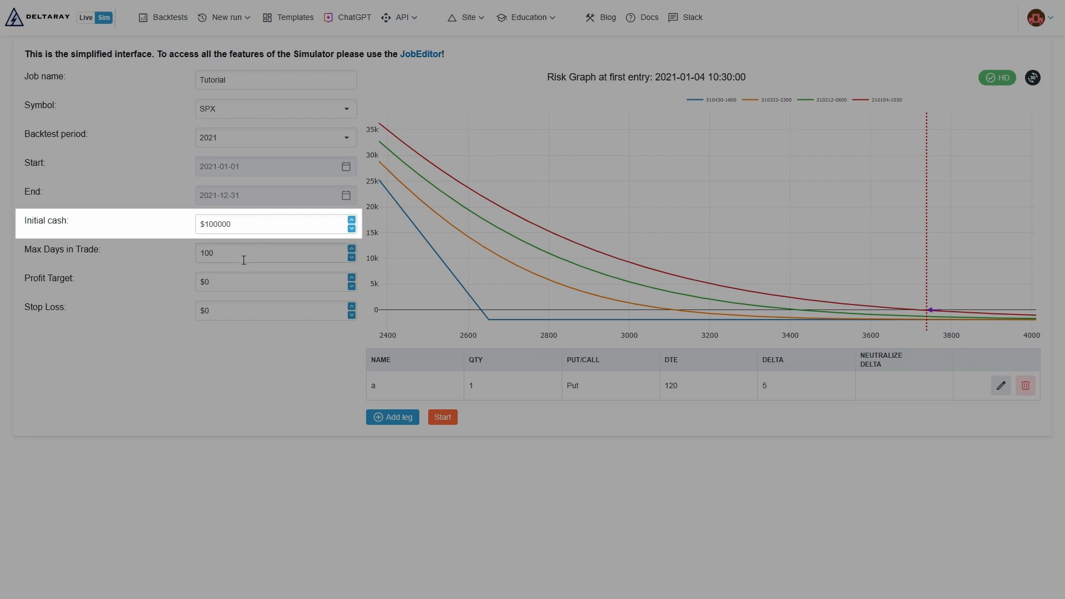
- Set the maximum days in trade to 90
click(248, 256)
key(BackSpace)
key(BackSpace)
key(BackSpace)
text(90)
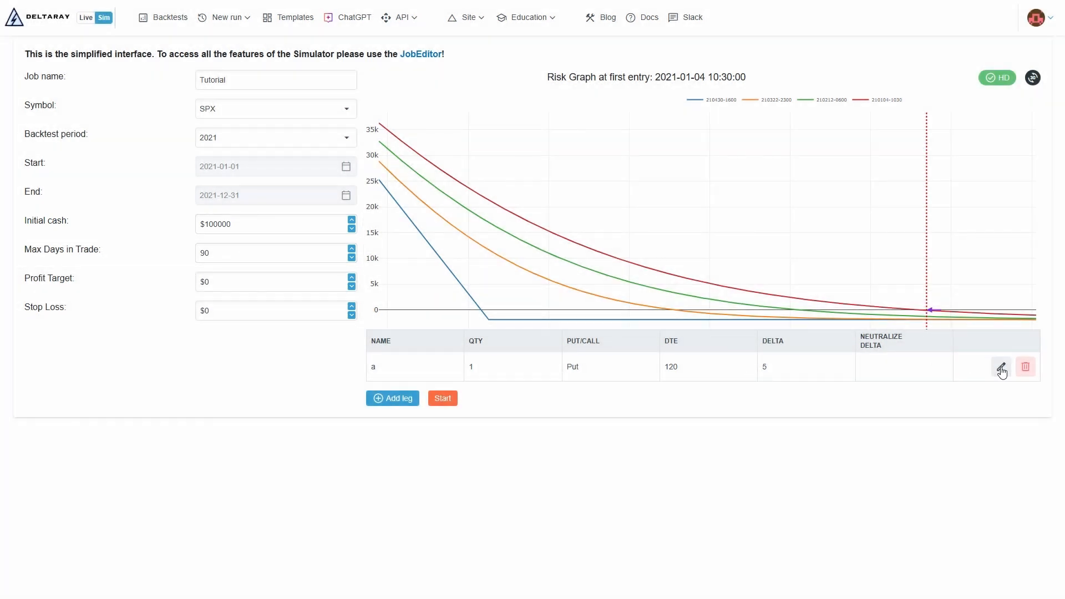
- Edit leg a to a quantity of -1, 90 DTE and a delta of 15, and save the leg
click(1002, 369)
text(-1)
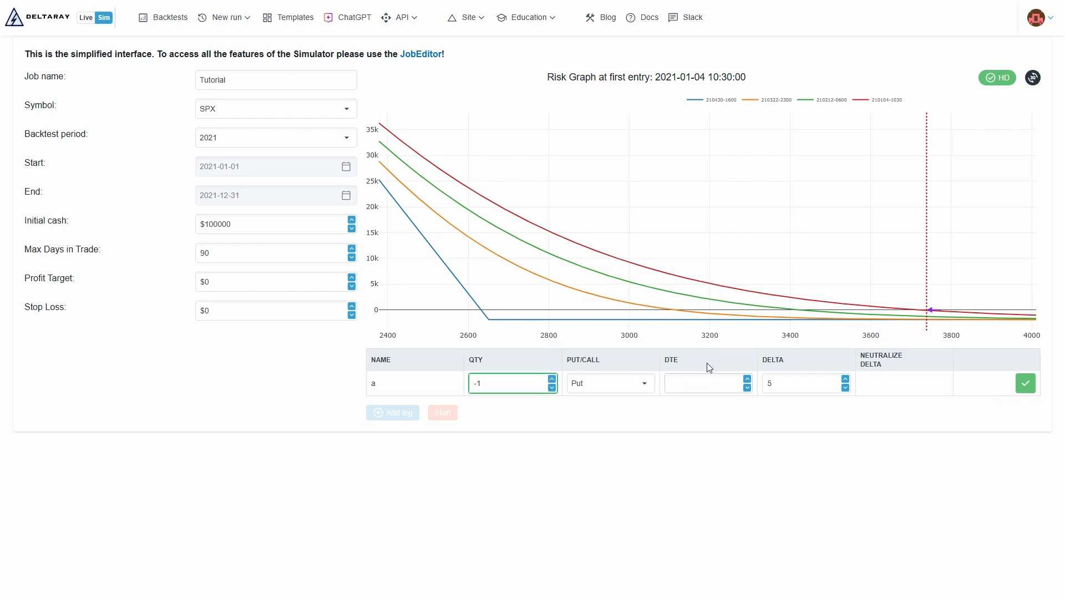
text(90)
text(15)
click(1026, 365)
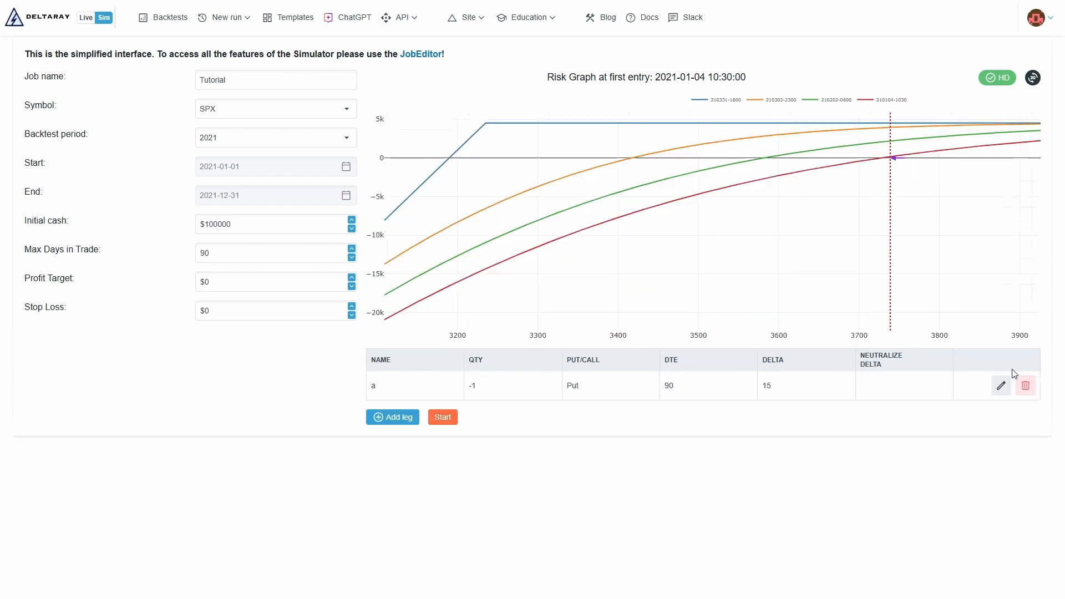
- Start the backtest and review its log returns, account Greeks and per-trade PnL charts
click(443, 419)
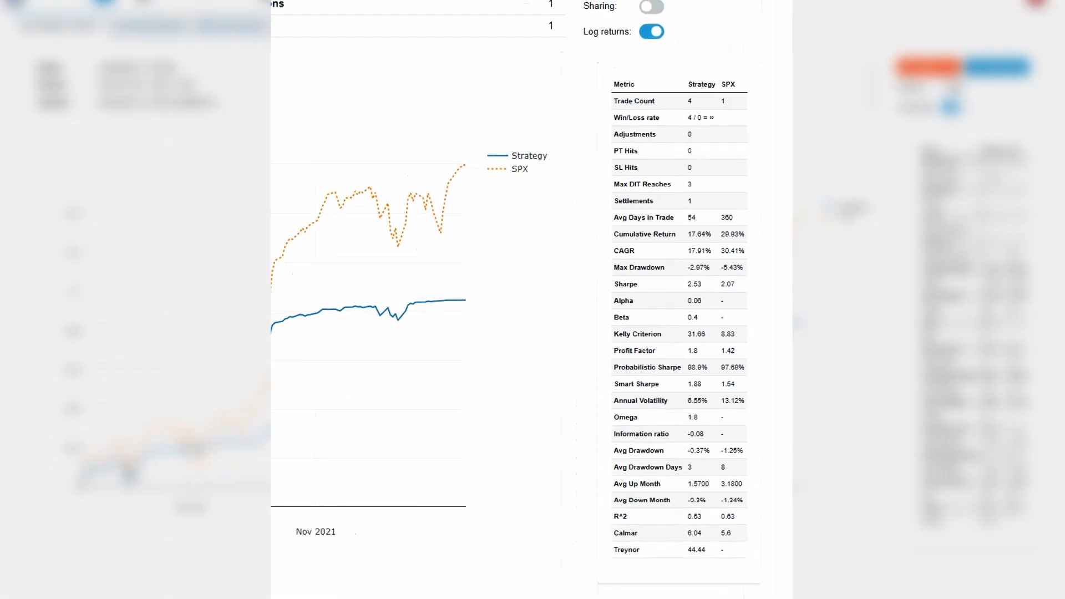
scroll(444, 299, down, 10)
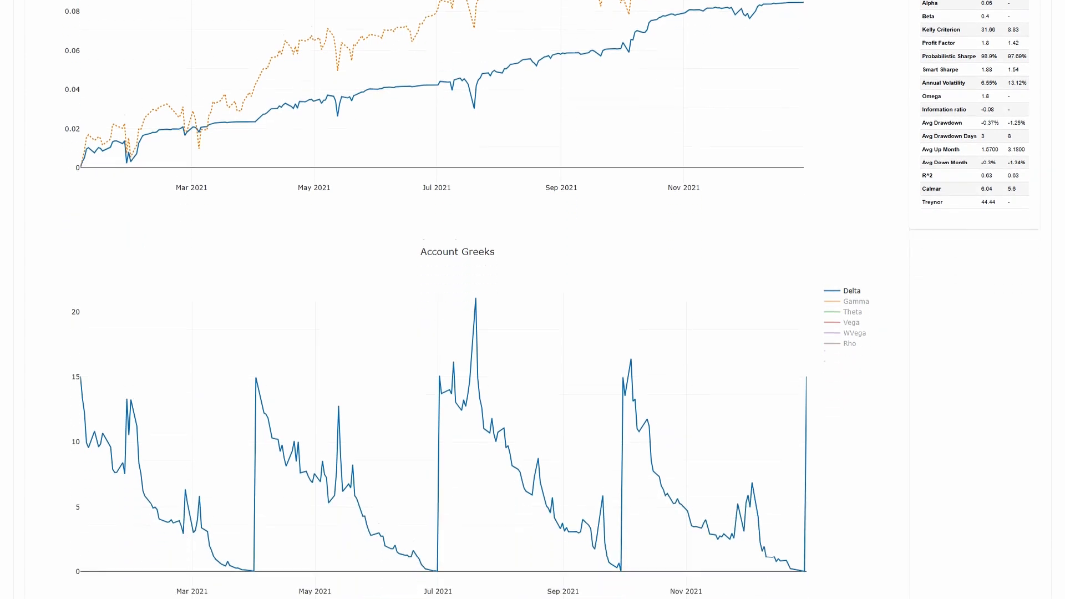
scroll(466, 300, down, 2)
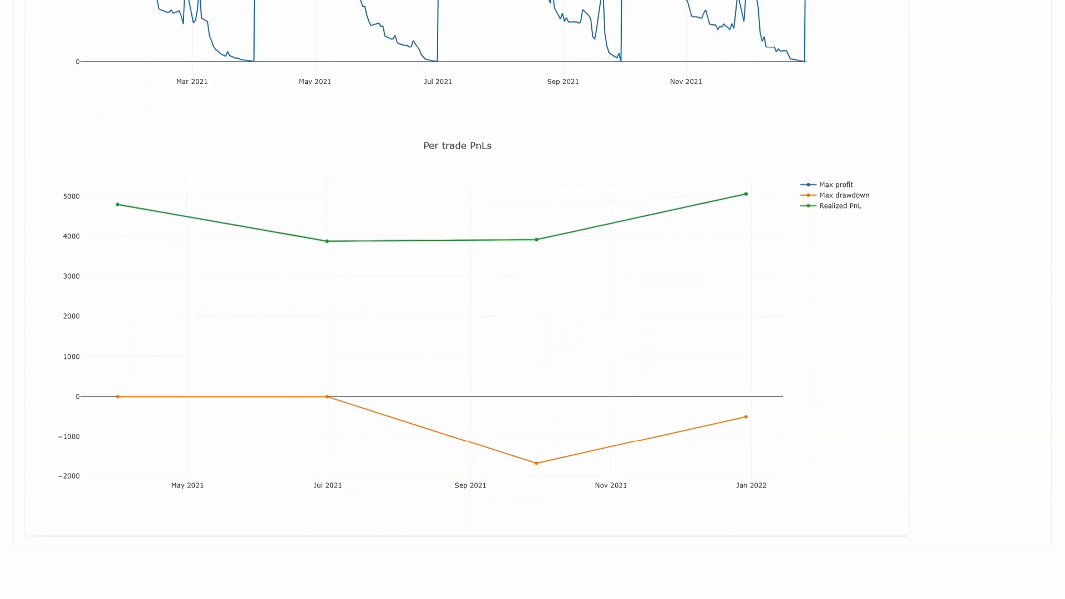
scroll(444, 300, up, 10)
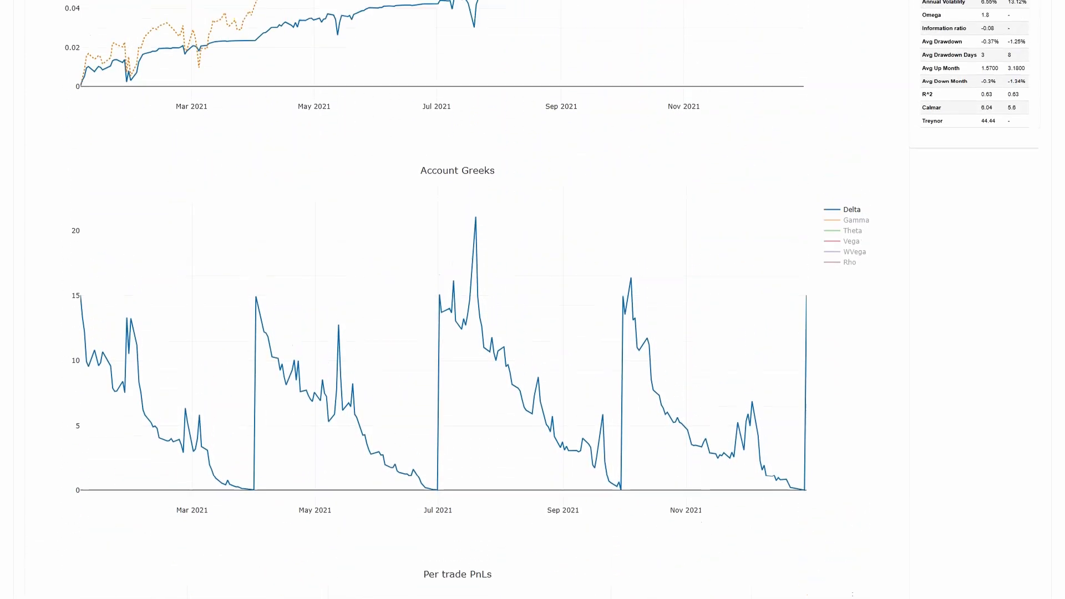
scroll(921, 105, up, 5)
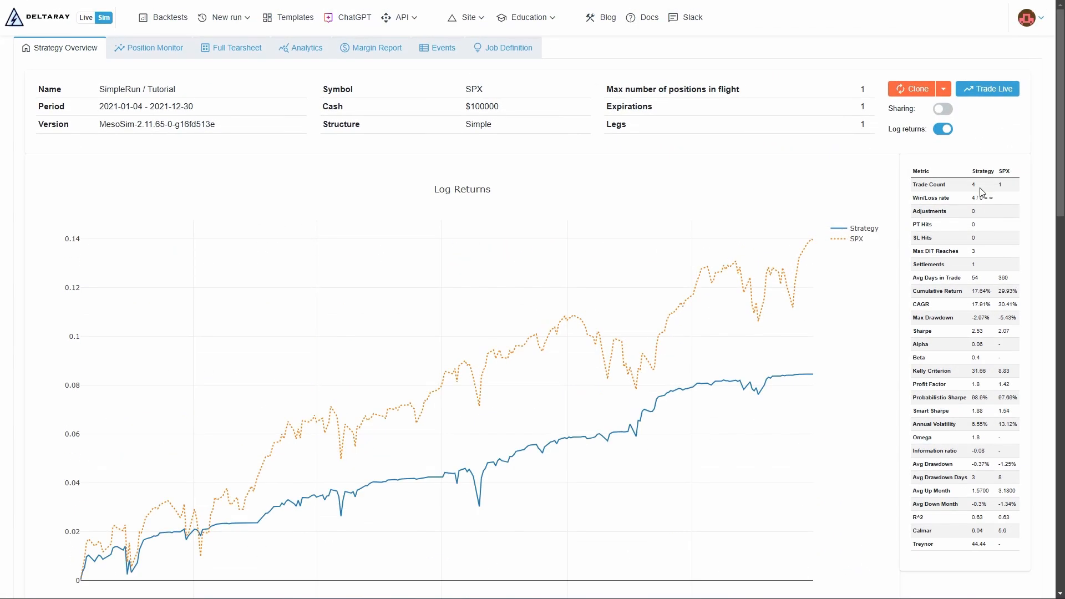
- Clone the backtest and change the TemplateName in its job definition to ZeroToHero
click(915, 90)
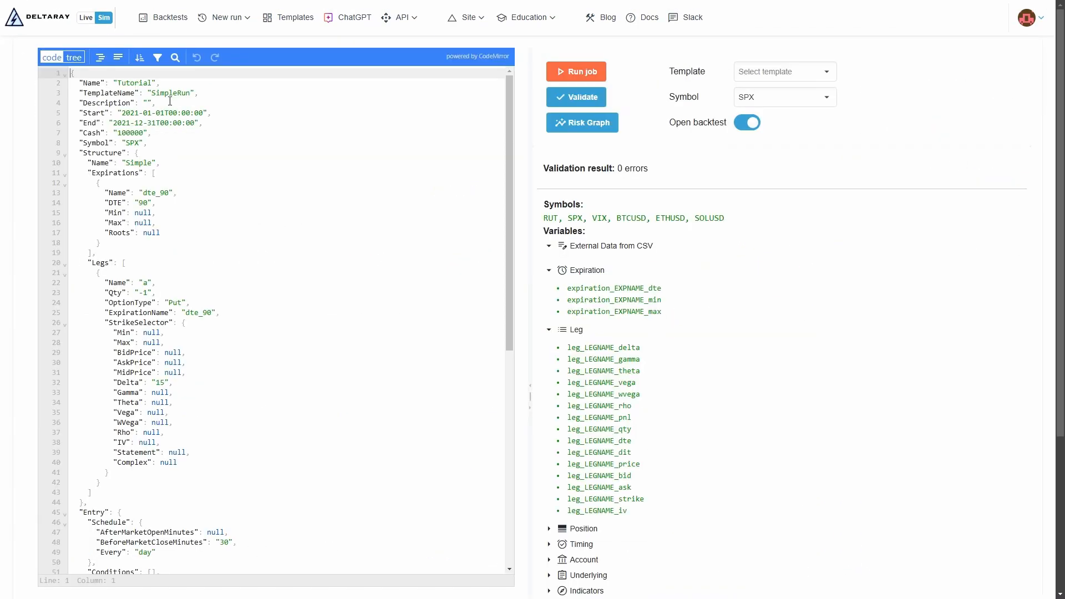
click(190, 95)
key(BackSpace)
key(BackSpace)
key(BackSpace)
key(BackSpace)
key(BackSpace)
key(BackSpace)
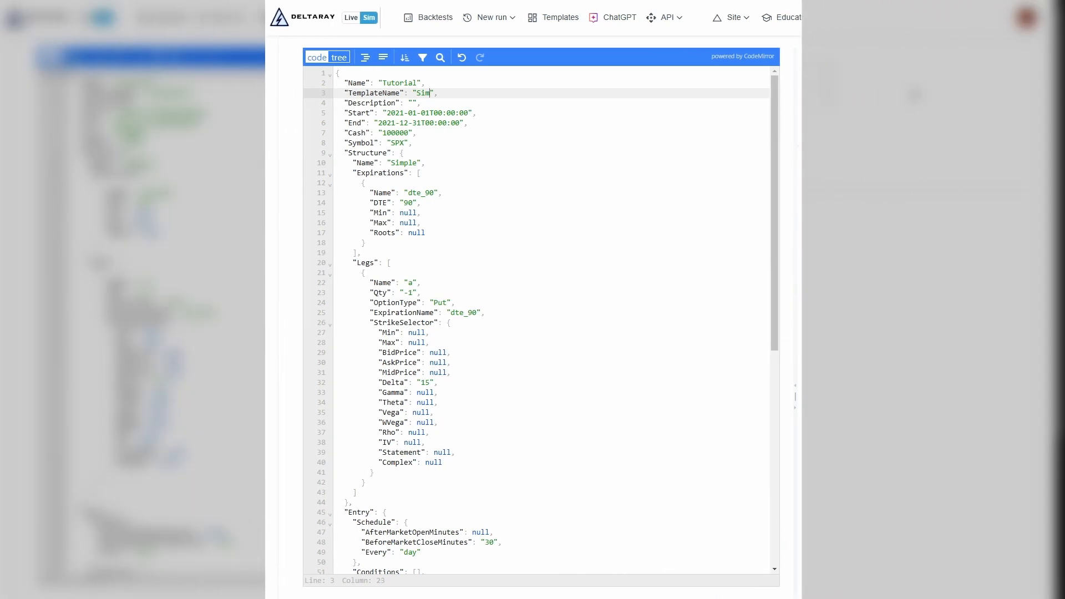
key(BackSpace)
key(BackSpace)
key(BackSpace)
text(Zero)
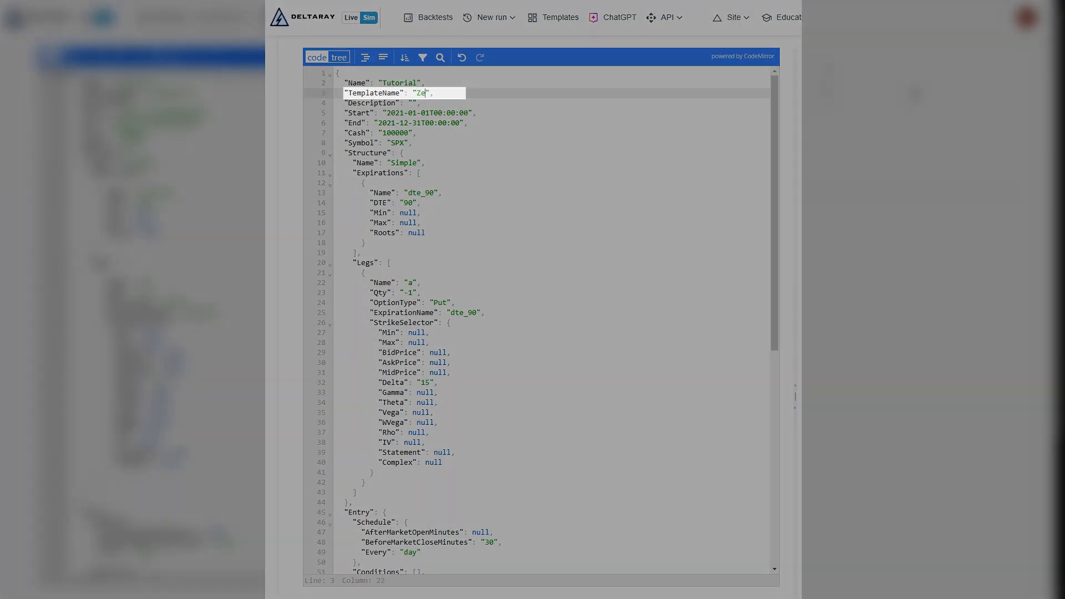
text(ToHero)
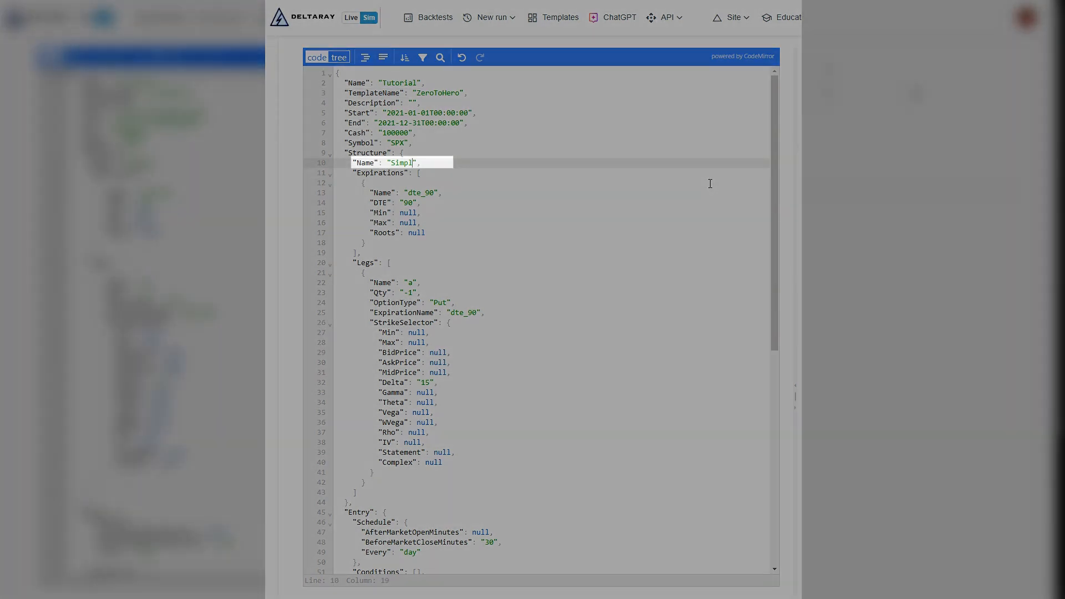
- Rename the structure in the job definition as ThetaEngine
key(BackSpace)
key(BackSpace)
key(BackSpace)
text(ThetaEngine)
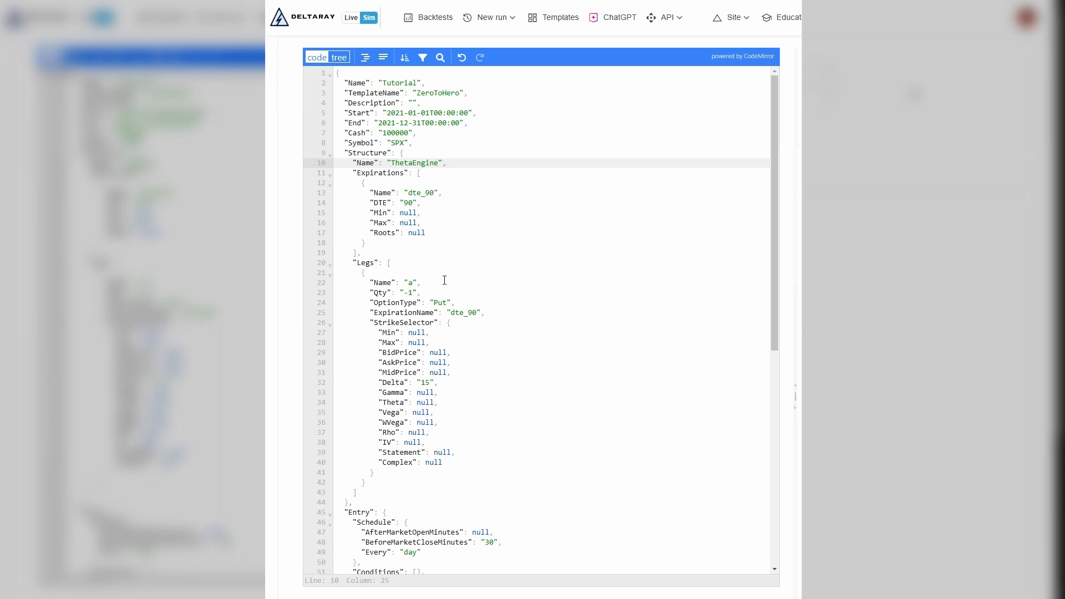
- Rename the put leg in the Legs section as short_put
click(414, 283)
key(BackSpace)
text(short_)
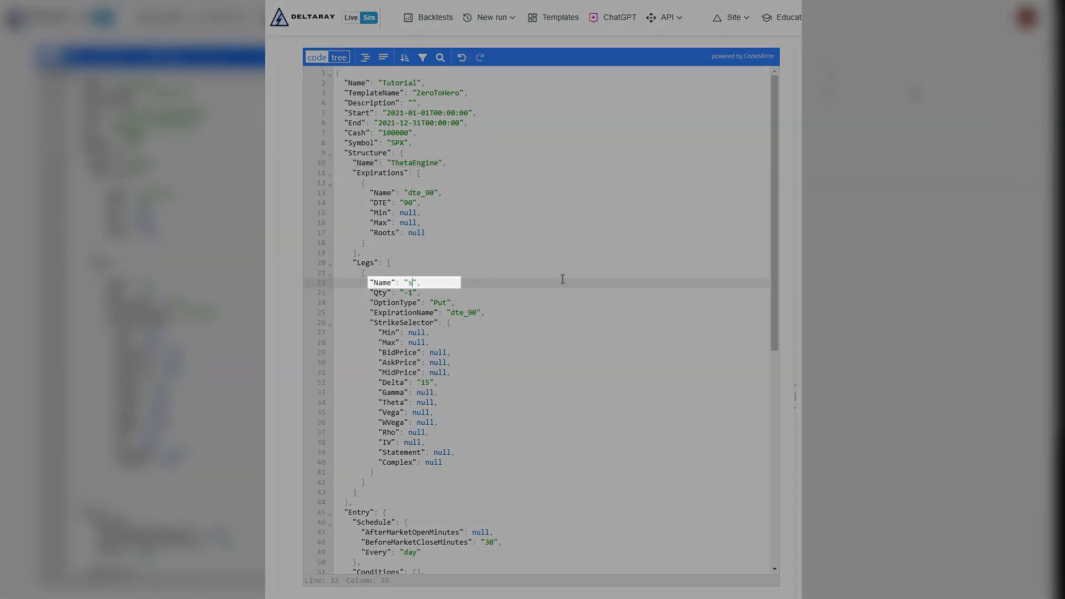
text(put)
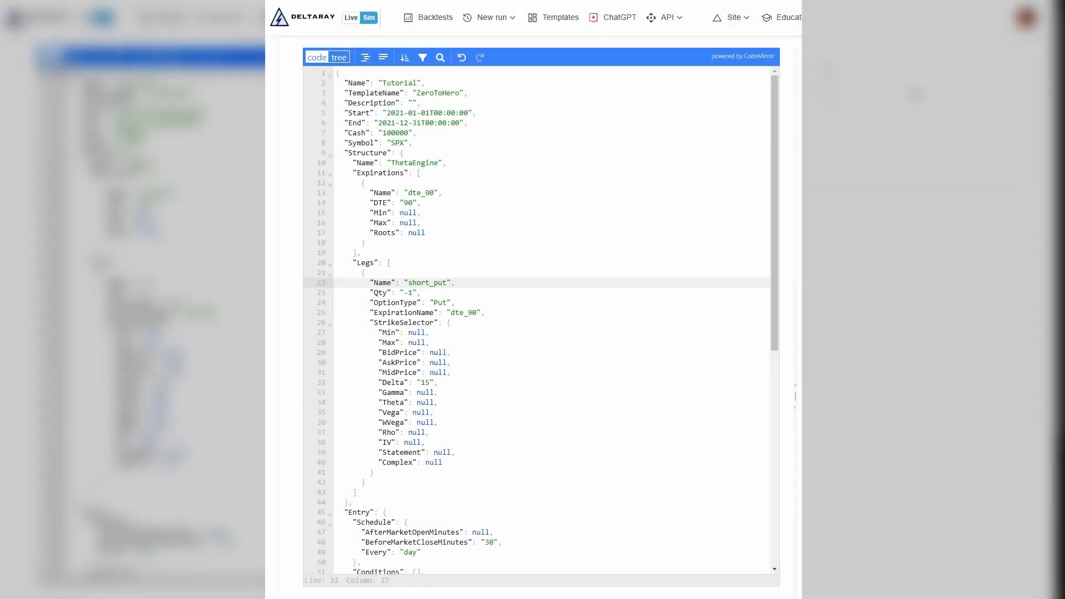
- Set the short_put leg's Qty to "-1 * max(1, floor(((0.25 / 0.27 / 252) * nav) / (leg_short_put_price * 100)))"
click(414, 292)
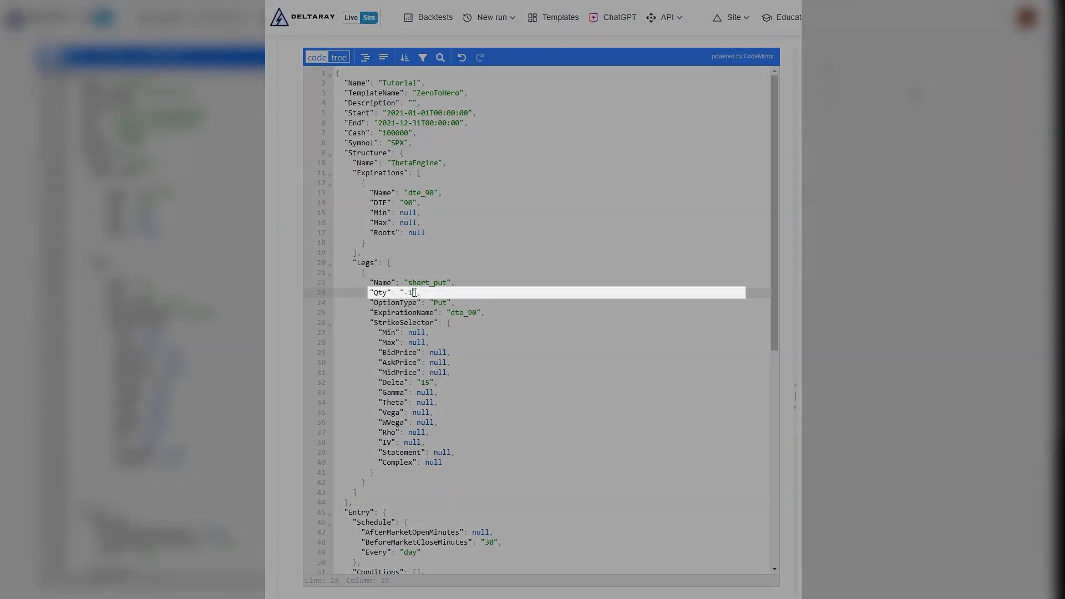
key(BackSpace)
text(1 * max(1, floor(((0.25 / 0.27 / 252) * nav) / (leg_short_put_price * 100))))
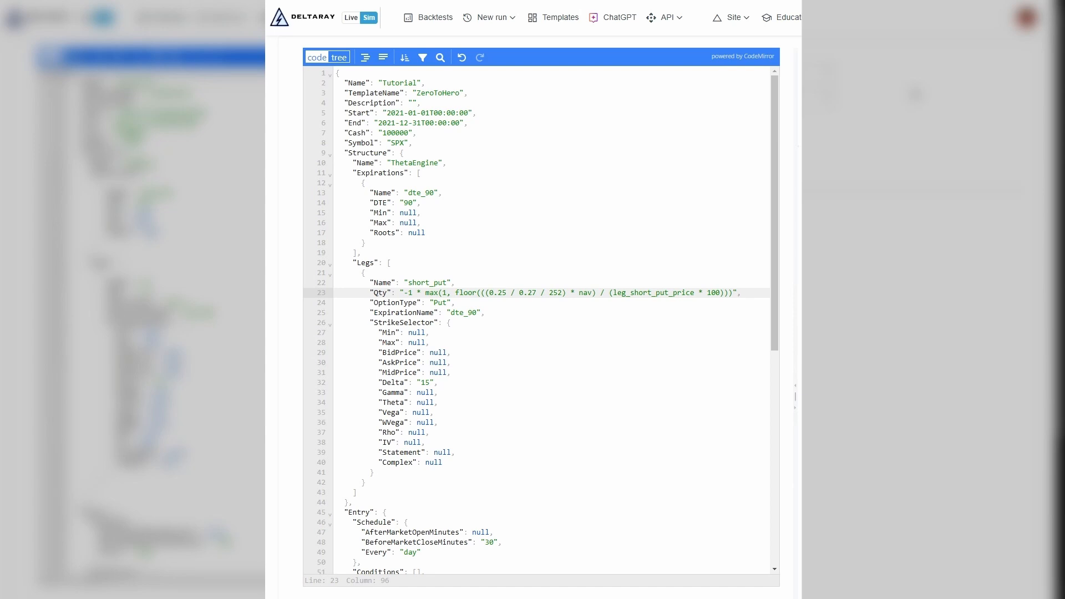
- Set the exit ProfitTarget to "leg_short_put_price * 0.6 * abs(leg_short_put_qty) * 100" and StopLoss to "leg_short_put_price * 3 * abs(leg_short_put_qty) * 100"
scroll(495, 477, down, 5)
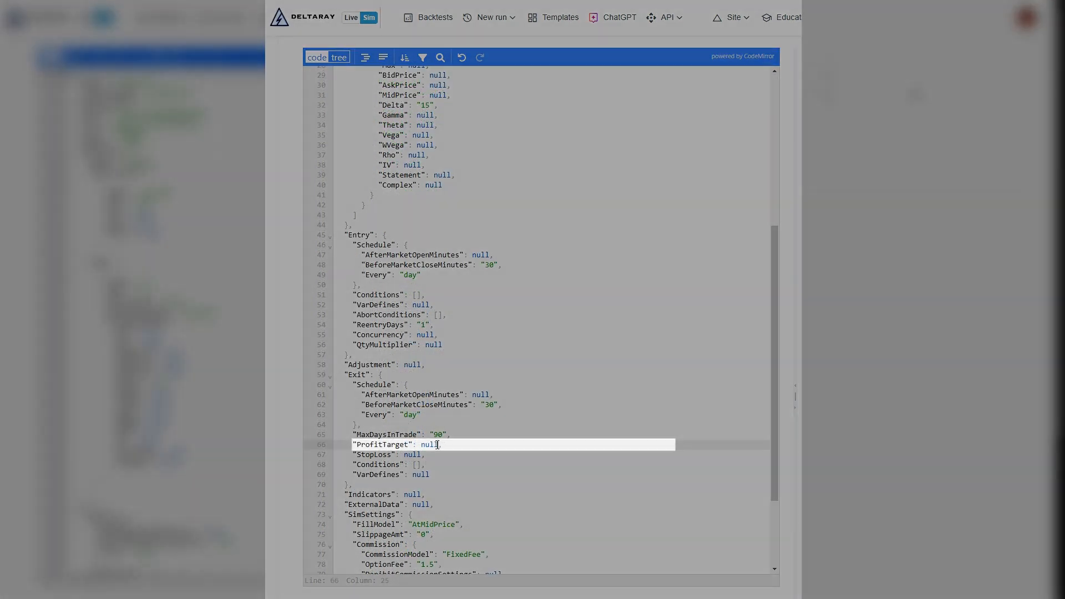
double_click(438, 444)
text("leg_short_put_price * 0.6 * abs(leg_short_put_qty) * 100")
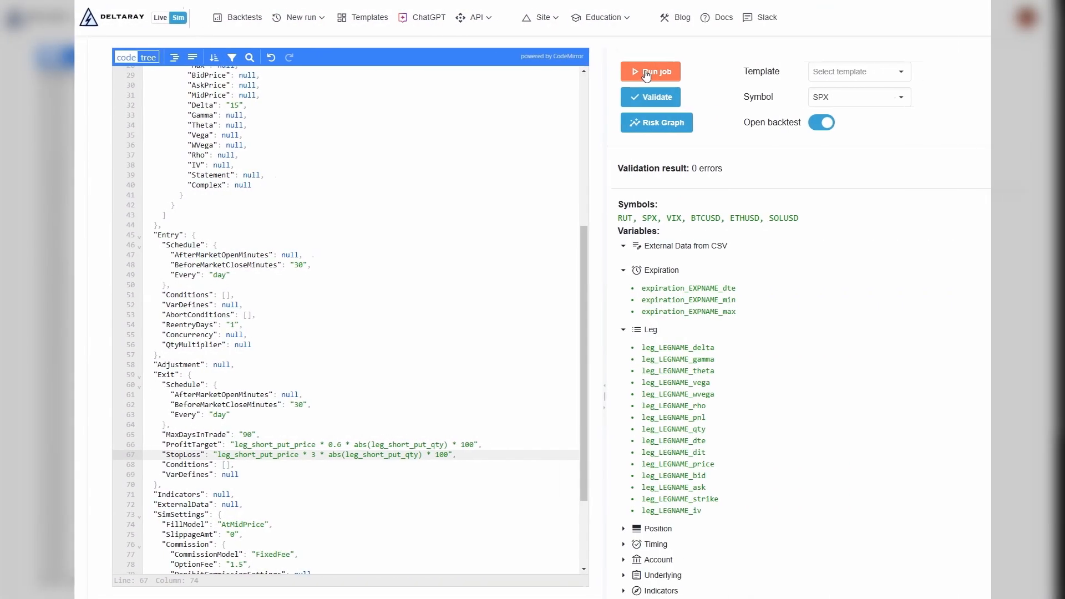
- Run the job and look through the columns available for the resulting backtest's event log
click(572, 76)
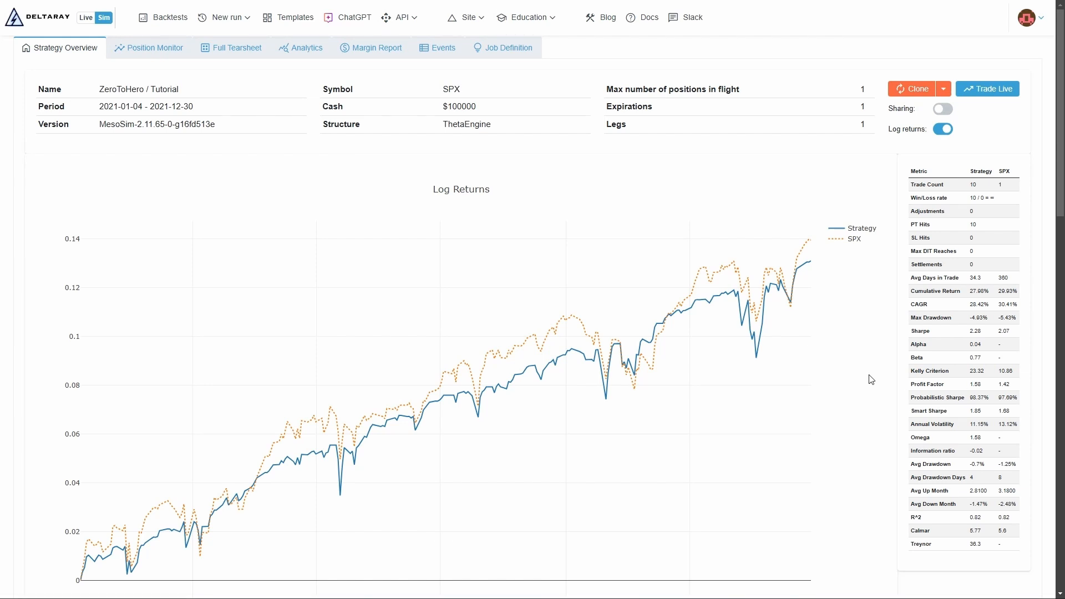
click(430, 51)
click(1015, 96)
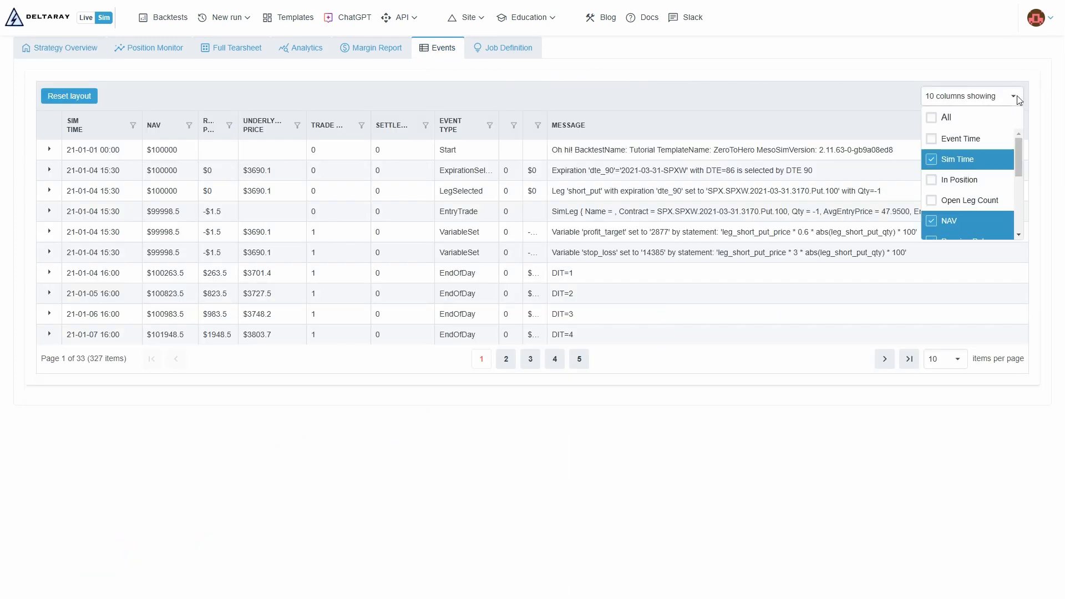
drag(1016, 142, 1016, 213)
click(1017, 98)
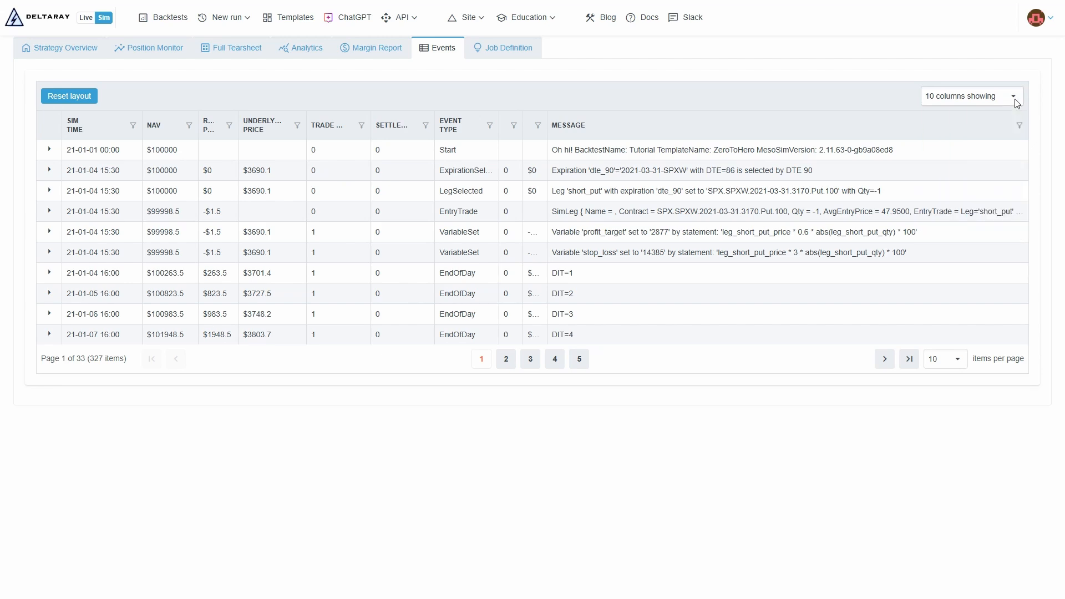
- Expand the expiration selection event of 21-01-04 and examine its variable values
click(50, 171)
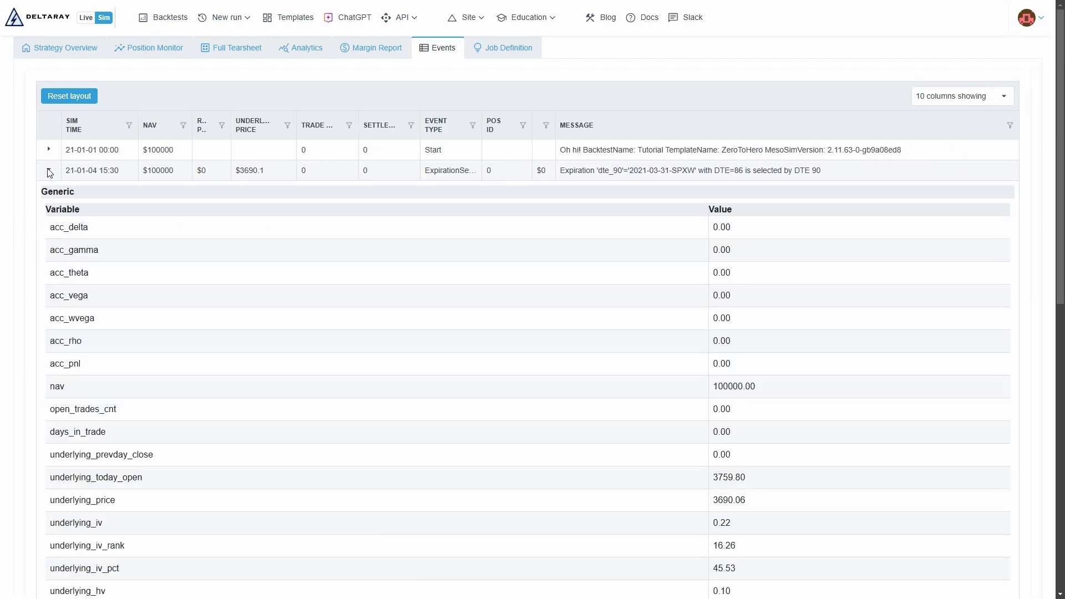
scroll(1062, 166, down, 1)
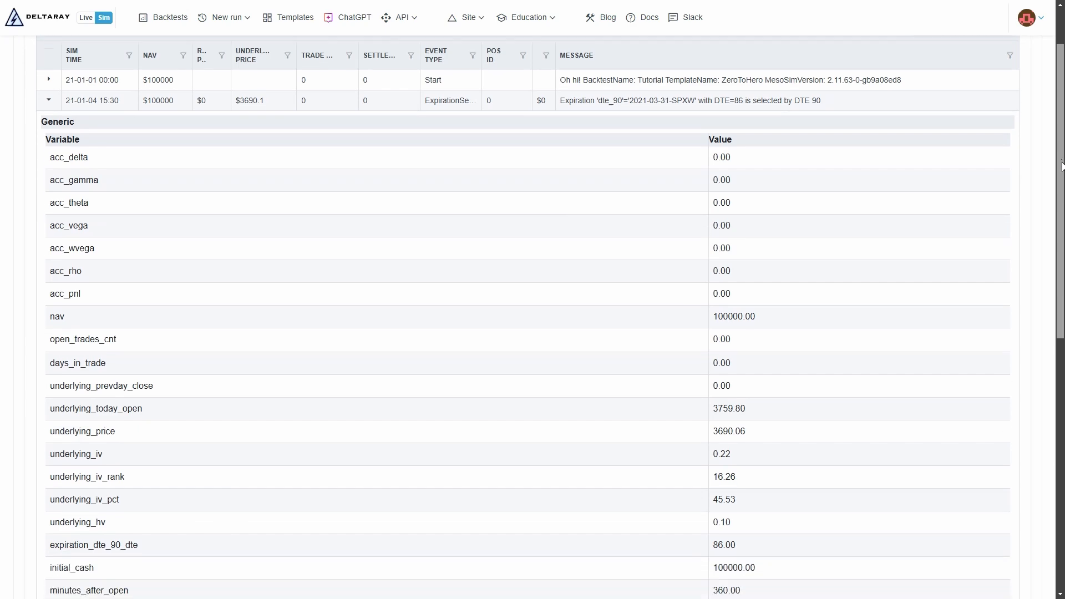
scroll(1061, 167, down, 5)
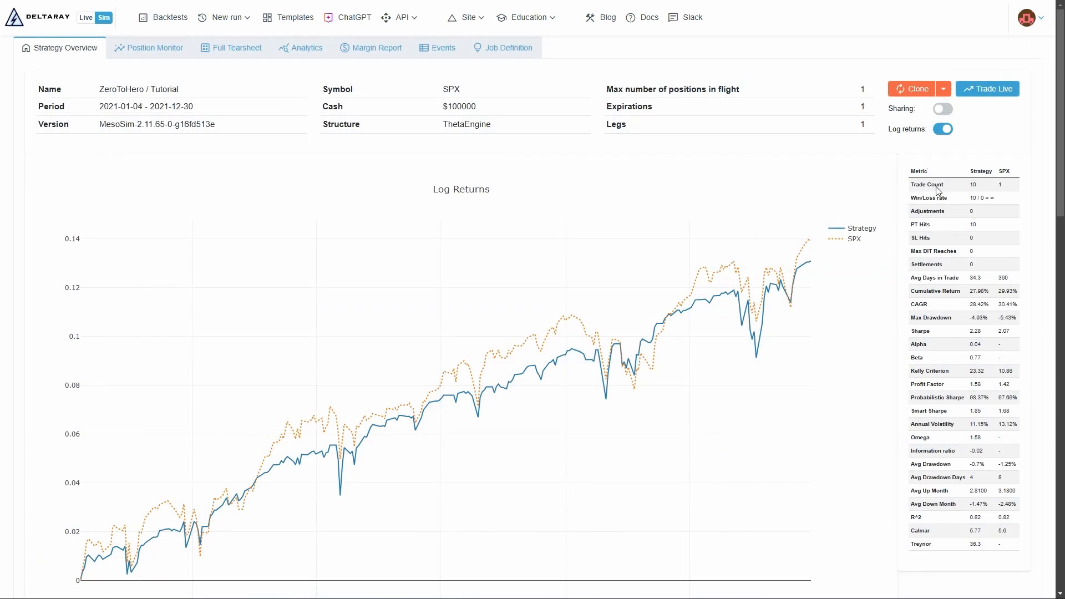
- In a clone of the ZeroToHero backtest, rename the job as Tutorial-campaign and set its cash to 1000000
click(912, 89)
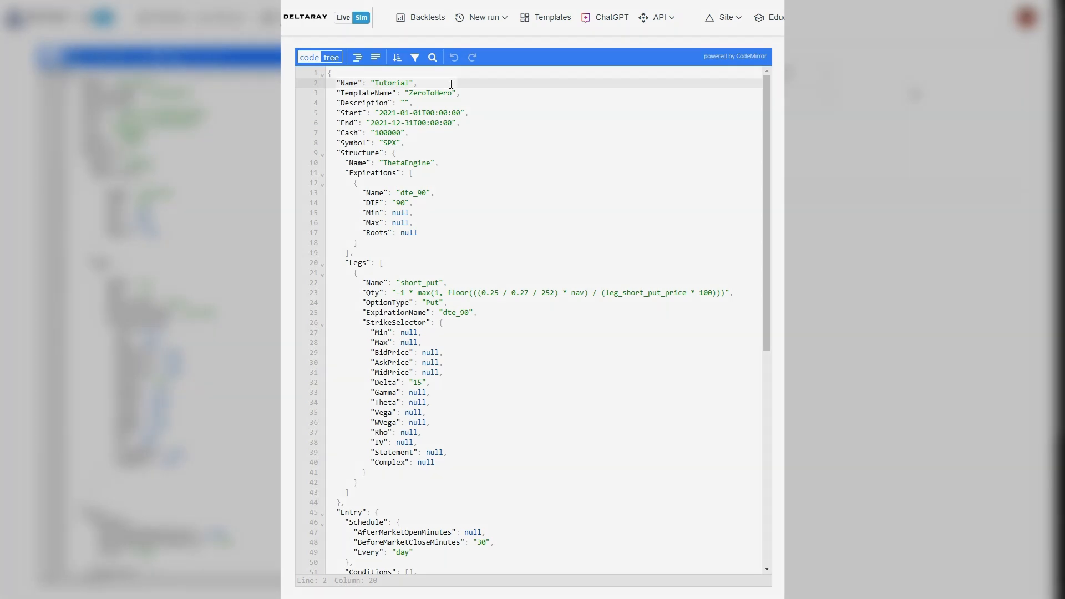
text(-campaign)
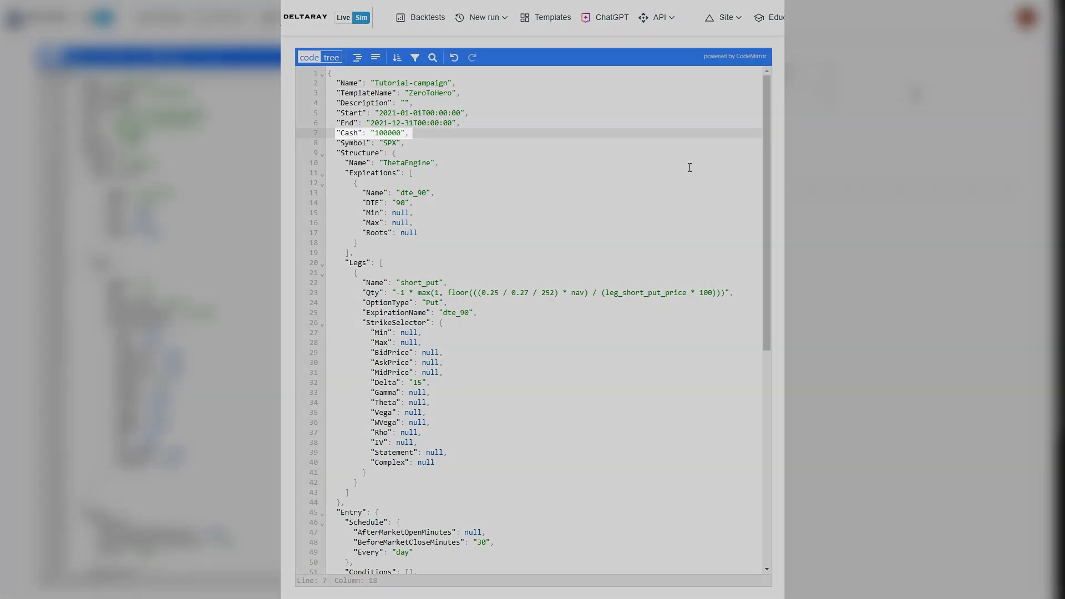
text(0)
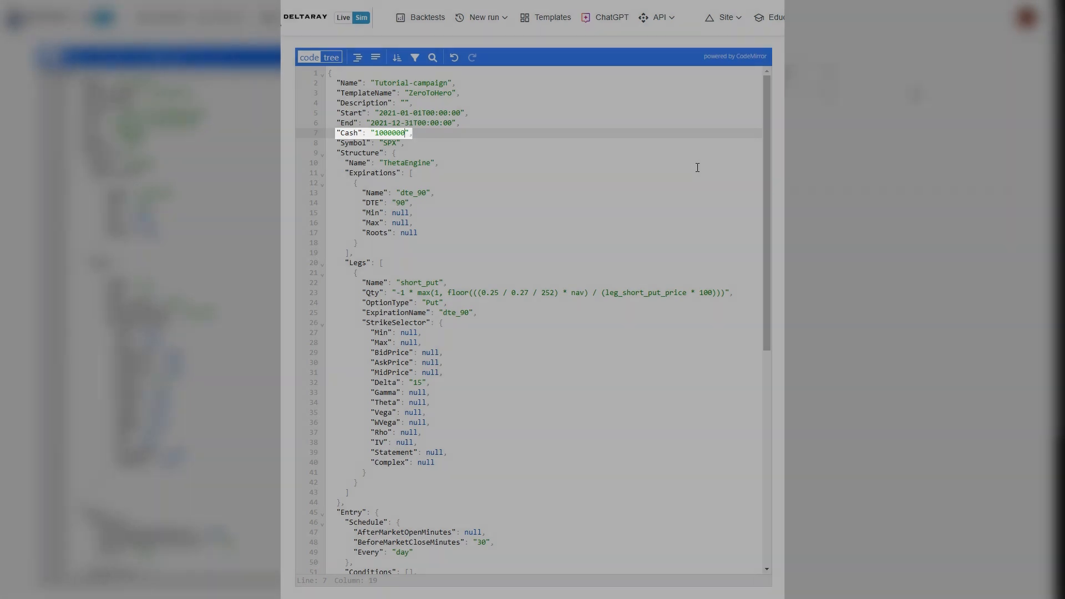
- Set ReentryDays in the Entry section to 0
scroll(639, 389, down, 5)
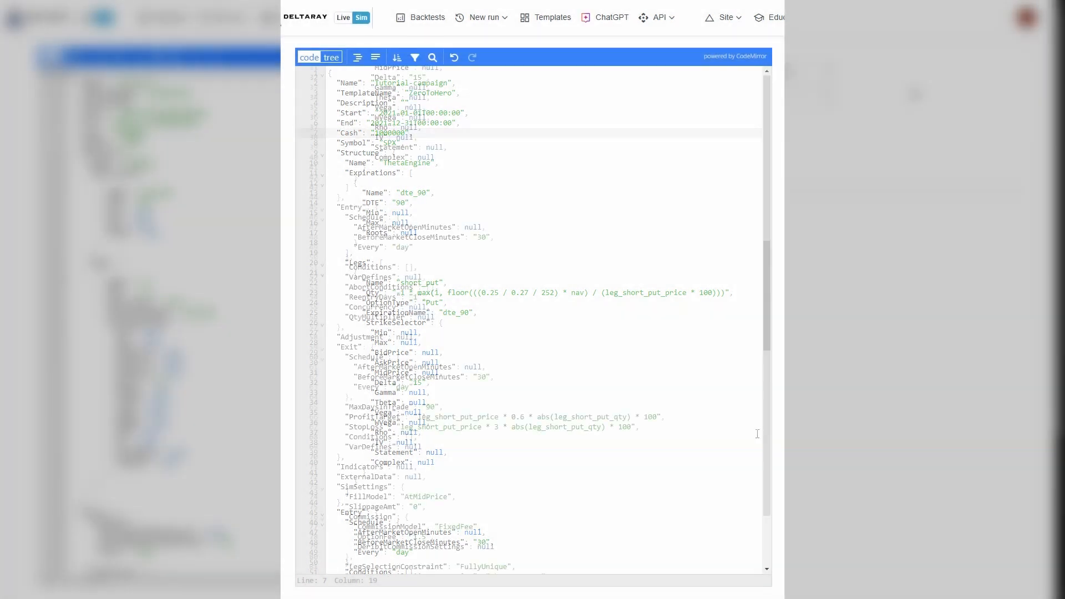
click(417, 298)
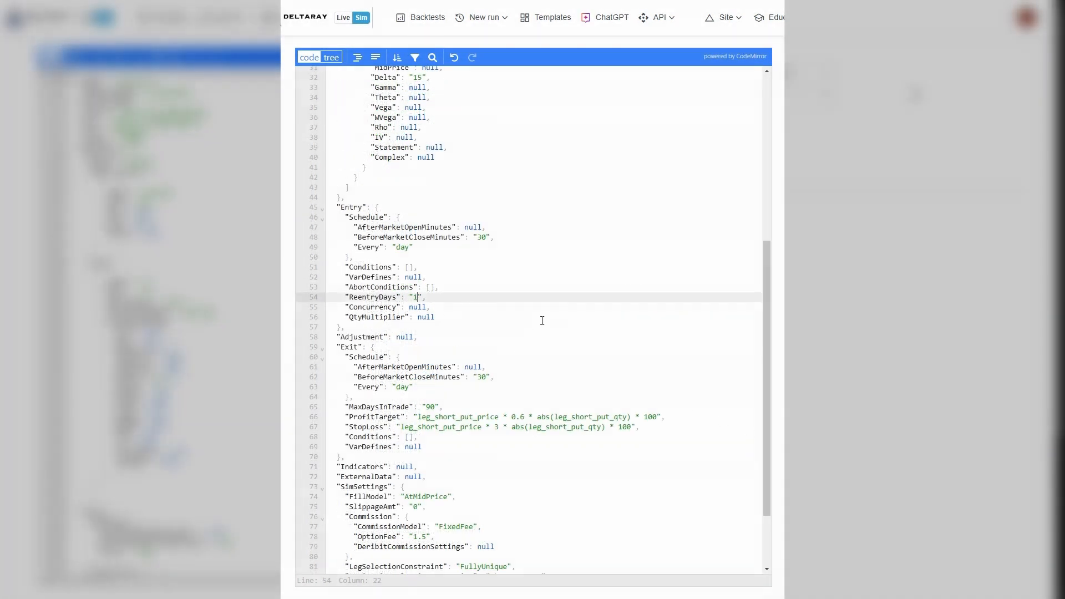
key(BackSpace)
text(0)
- Define the entry Concurrency with MaxPositionsInFlight 10 and EntryShiftDays 1, and run the job
drag(426, 307, 414, 307)
text({       "MaxPositionsInFlight": "10",       "EntryShiftDays": "1"   })
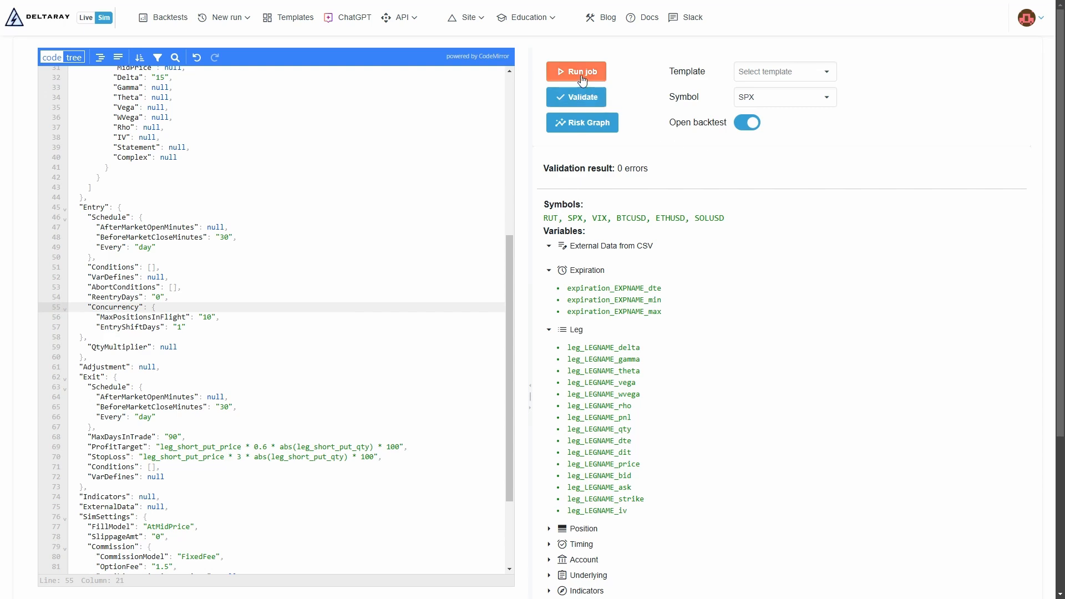
click(581, 76)
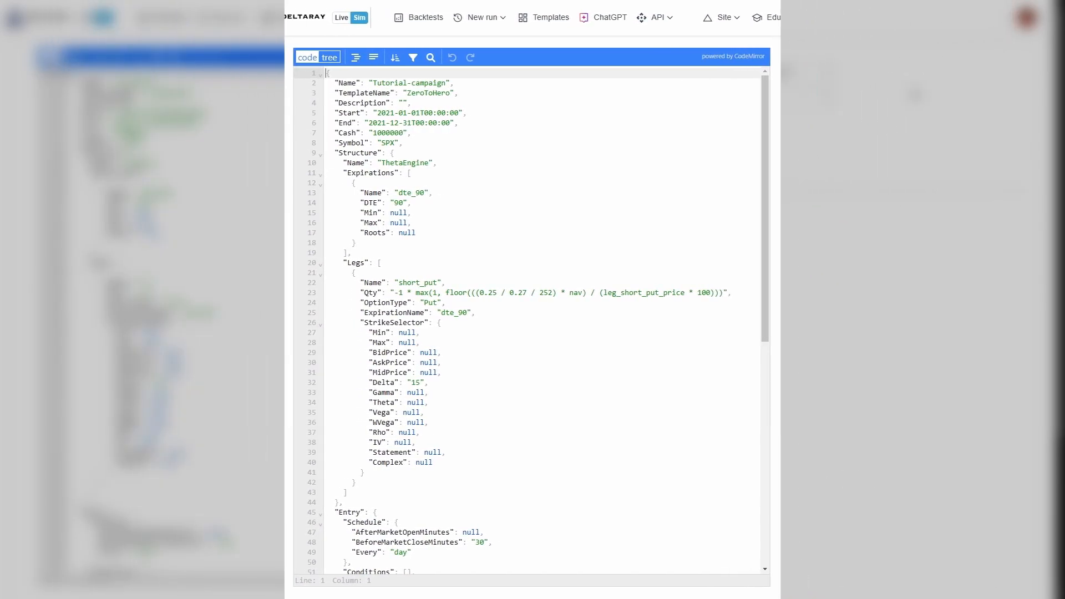
- Rename the job in the cloned campaign definition as Tutorial-VolatilityHedged
key(BackSpace)
key(BackSpace)
key(BackSpace)
key(BackSpace)
key(BackSpace)
text(Volatilit)
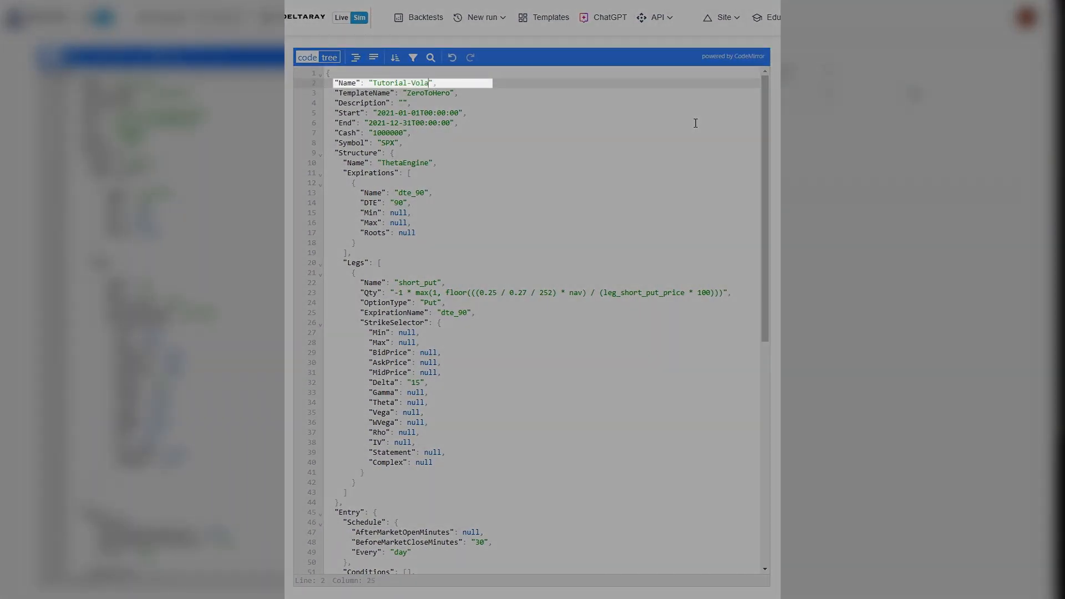
text(yHedged)
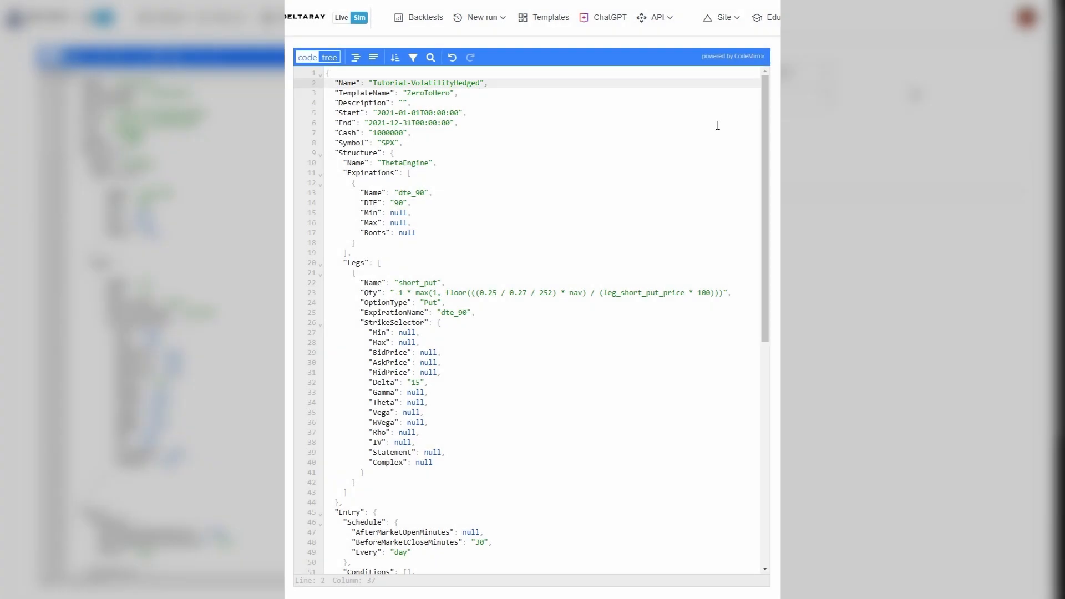
- Rename the structure in the job definition as Volatility Hedged Theta Engine
click(430, 164)
key(BackSpace)
key(BackSpace)
key(BackSpace)
key(BackSpace)
key(BackSpace)
key(BackSpace)
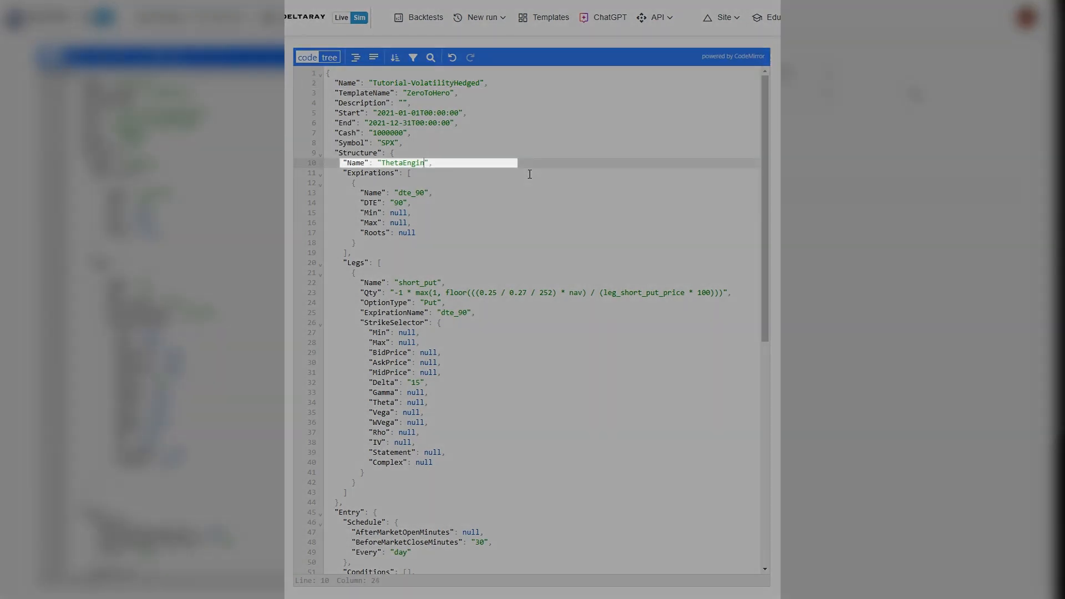
key(BackSpace)
key(BackSpace)
key(BackSpace)
key(BackSpace)
key(BackSpace)
text(Volatility Hedged Theta Engine)
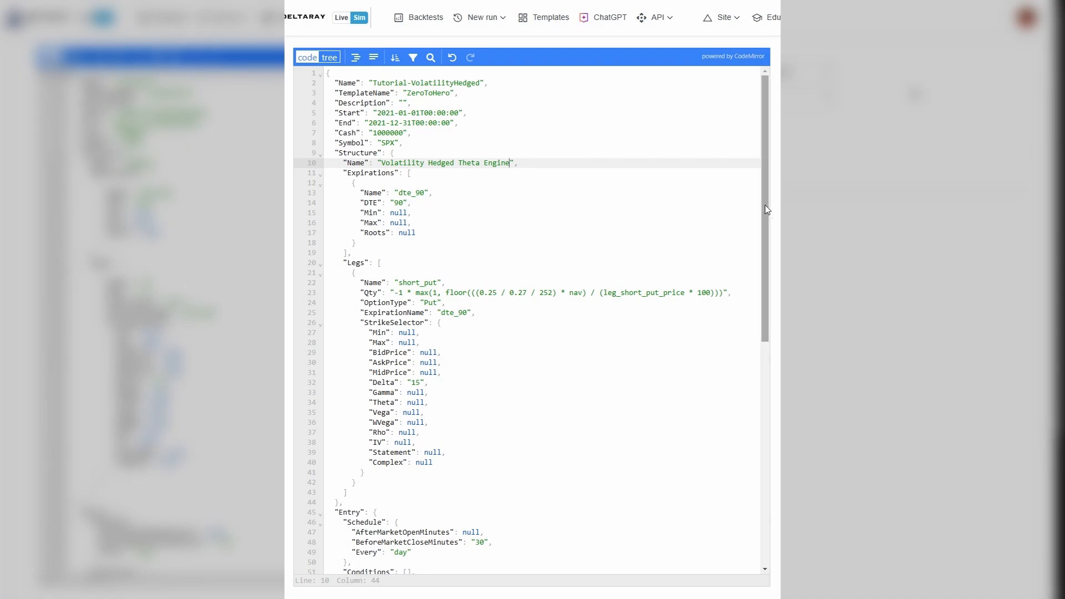
- Add a conditional adjustment for 'open_trades_cnt == 1 and underlying_iv_rank > 50' that adds a 4-delta long_put with Qty '3 * abs(leg_short_put_qty)', and run the job
drag(764, 202, 761, 414)
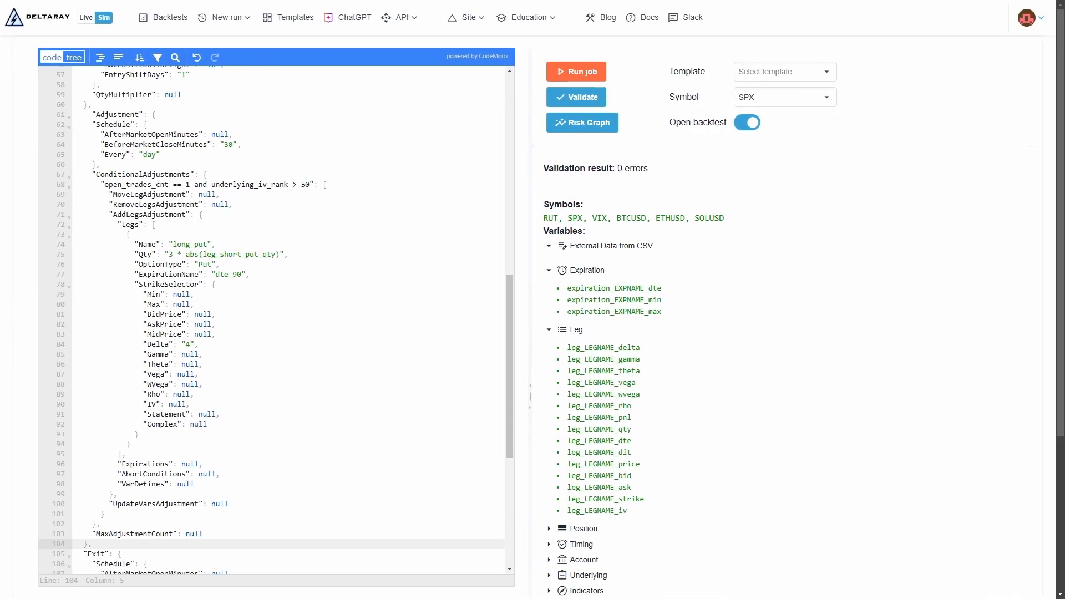
click(588, 77)
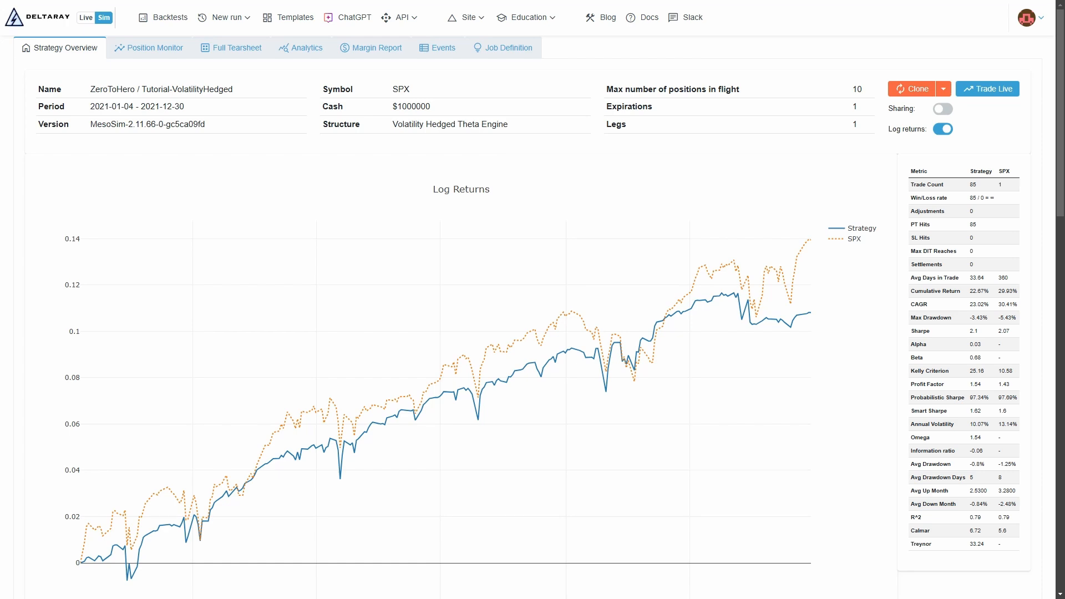
- Filter the backtest's event log by event type to list only the adjustment events
click(436, 48)
click(477, 125)
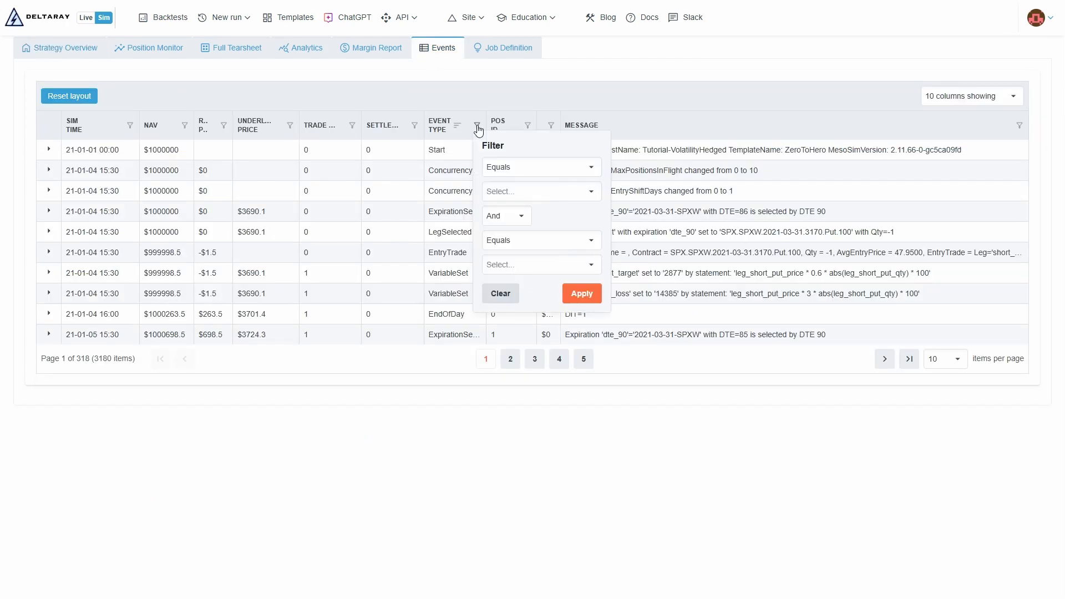
click(591, 192)
click(541, 272)
click(582, 295)
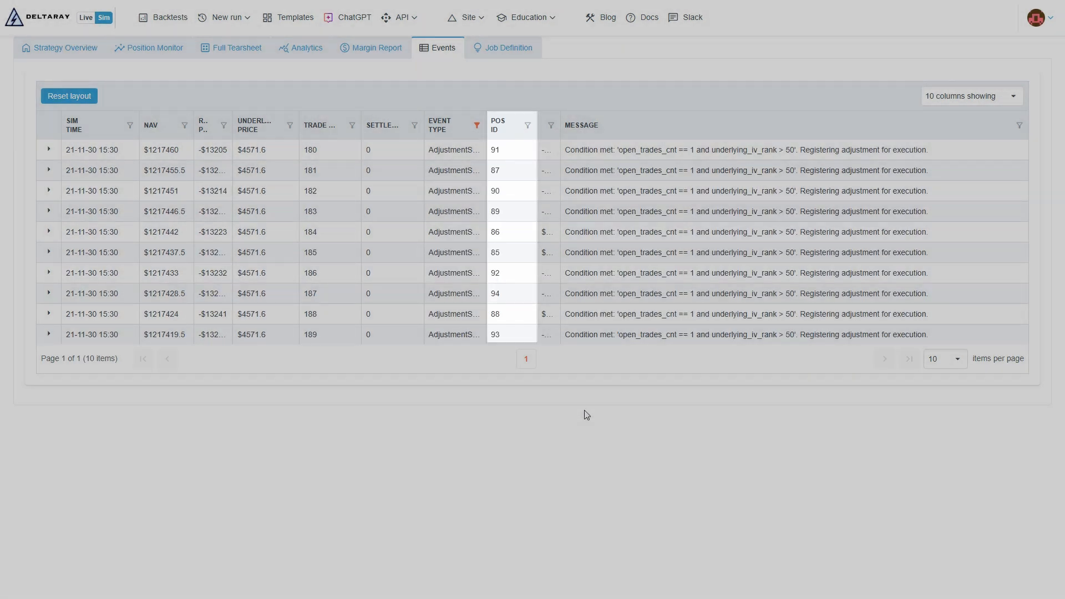
- Examine the individual positions of the volatility-hedged backtest in the position monitor
click(151, 48)
click(146, 542)
click(100, 455)
click(438, 539)
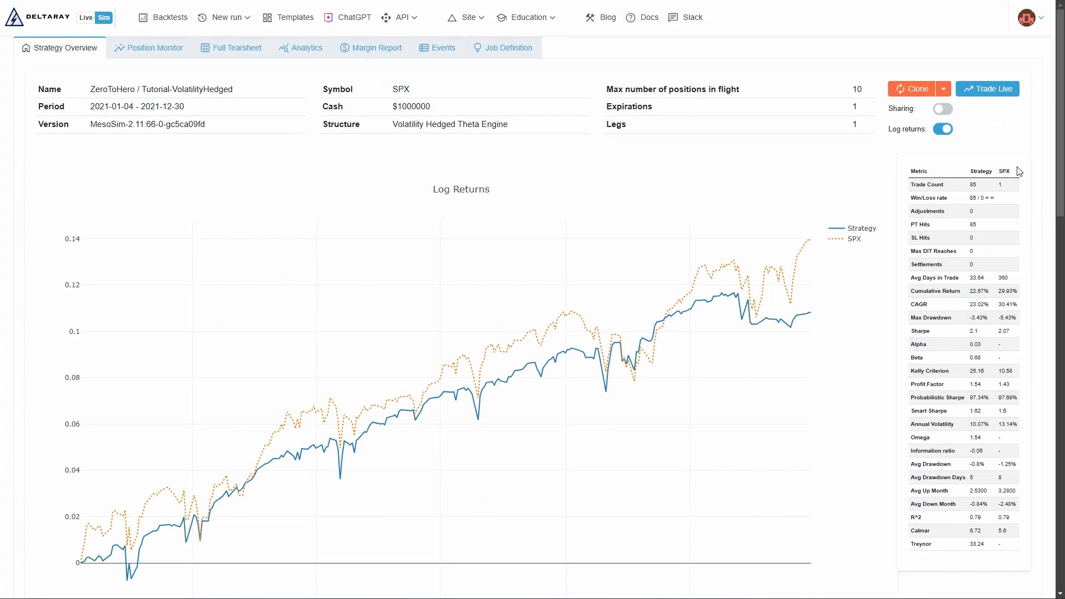
- Start taking the Tutorial-VolatilityHedged strategy from the backtest to live trading
click(982, 89)
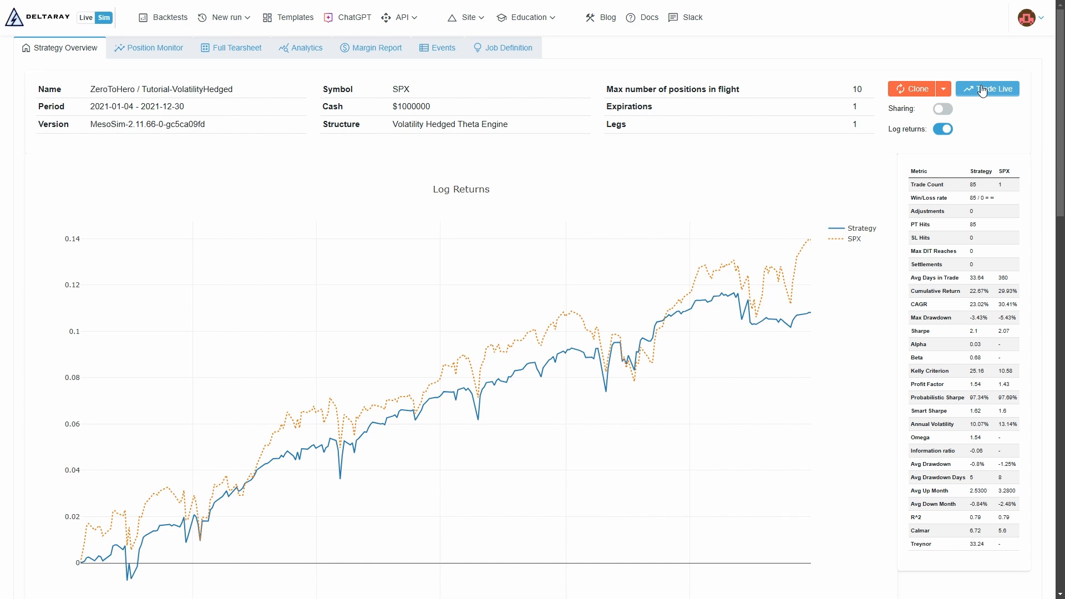